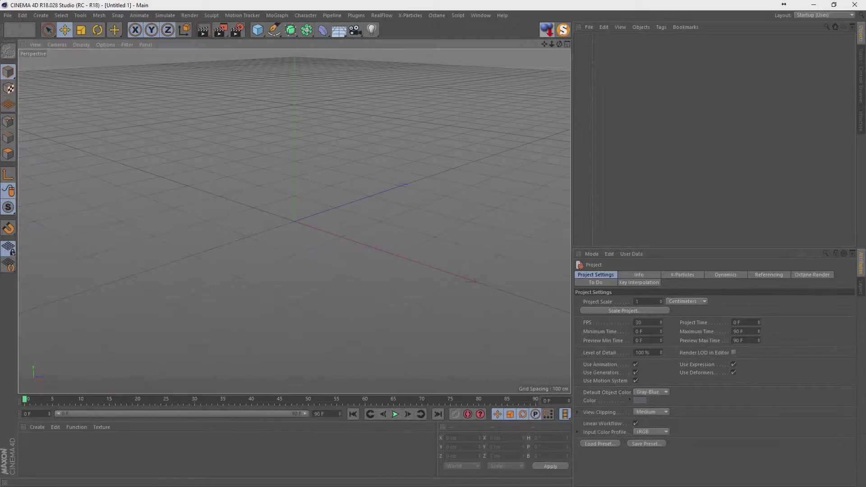
Add a Platonic dodecahedron with a Bevel deformer to round its edges
left_click(257, 30)
left_click(324, 91)
left_click(624, 311)
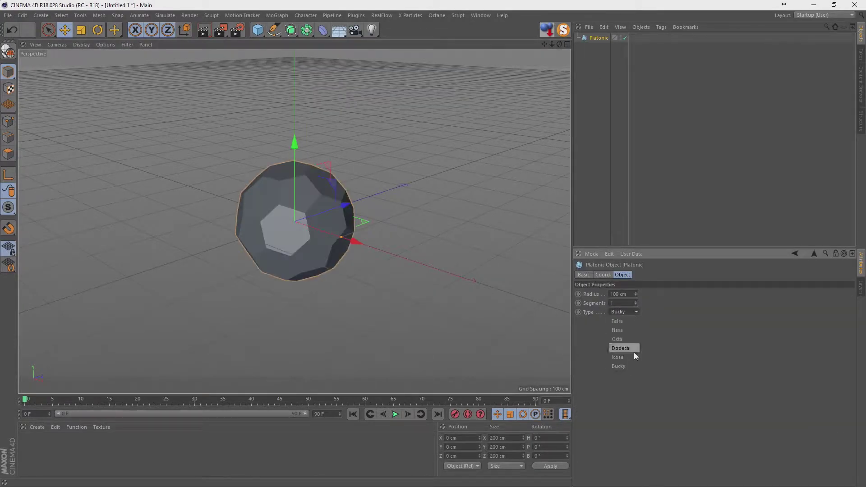
left_click(624, 333)
left_click(323, 30)
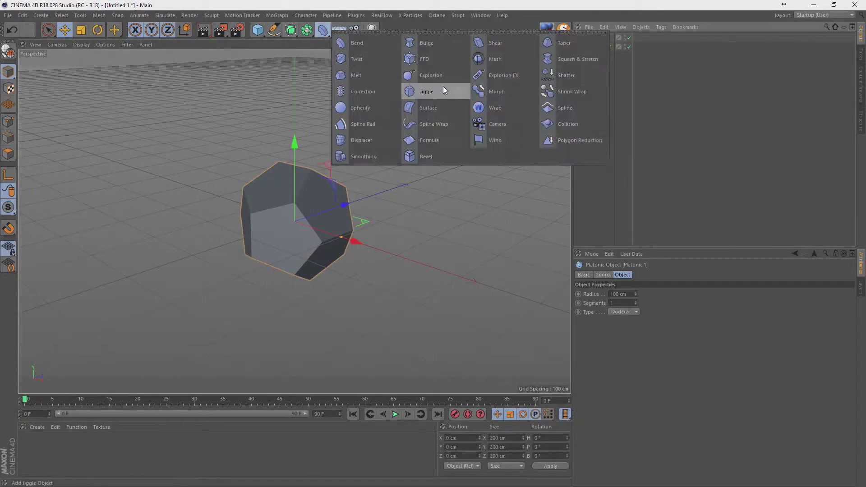
left_click(443, 86, "shift")
left_click(603, 48)
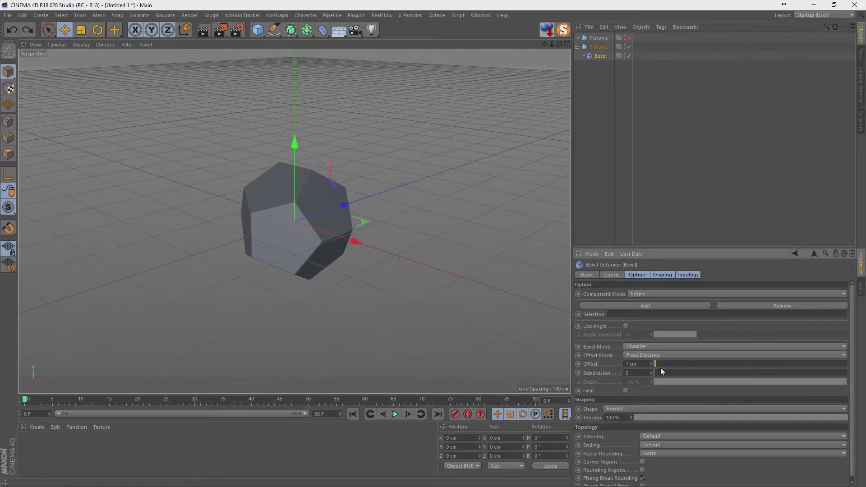
Clone it in a Radial Cloner with a Random effector offsetting and scaling the clones
left_click(622, 293)
left_click(627, 321)
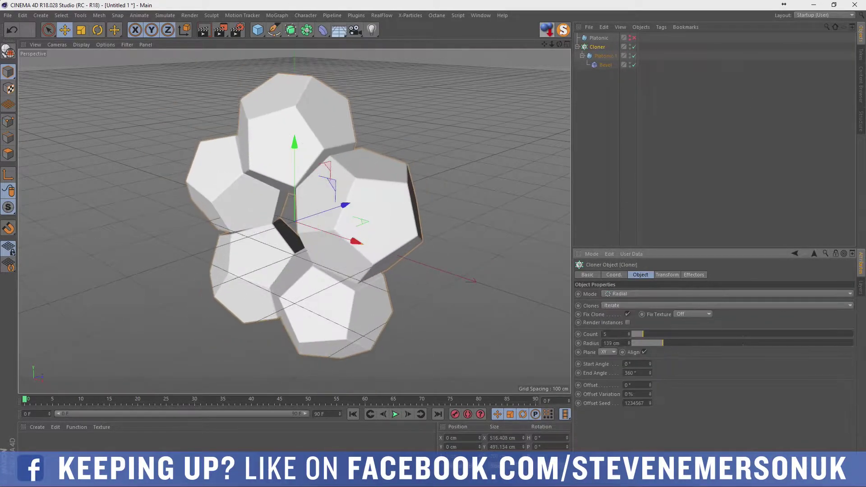
left_click(277, 15)
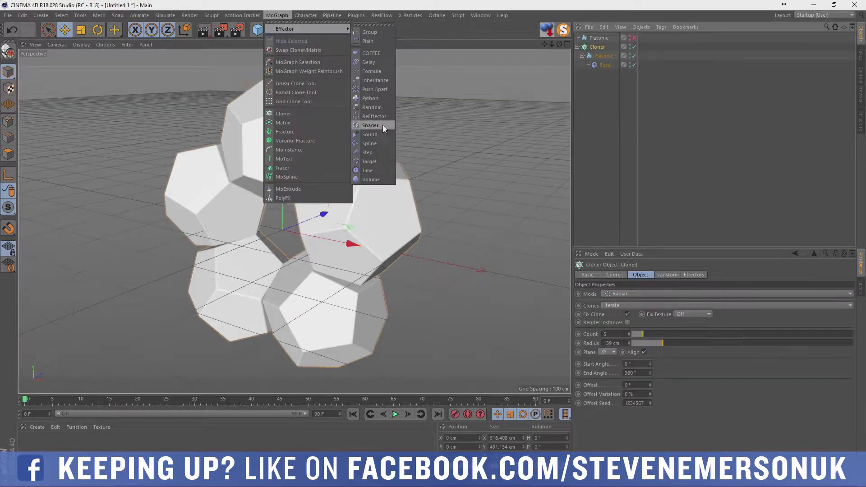
left_click(382, 126)
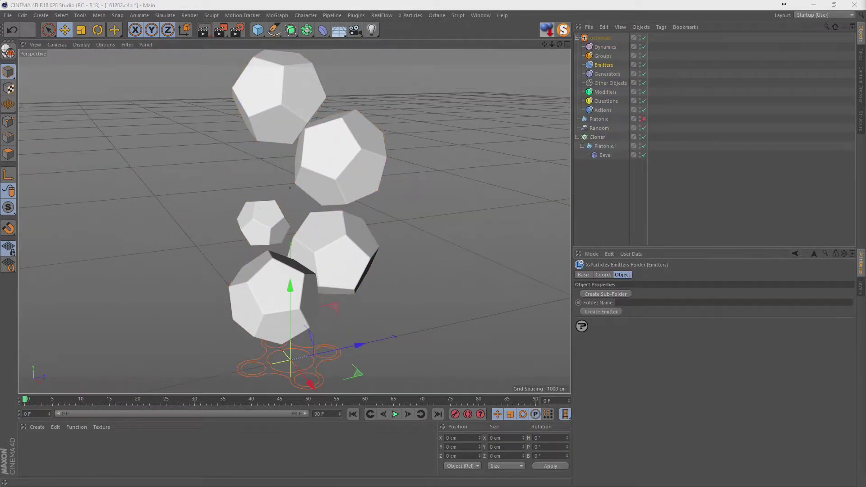
Add an xpEmitter and an xpGenerator using a 1 cm Sphere as the particle shape
left_click(602, 311)
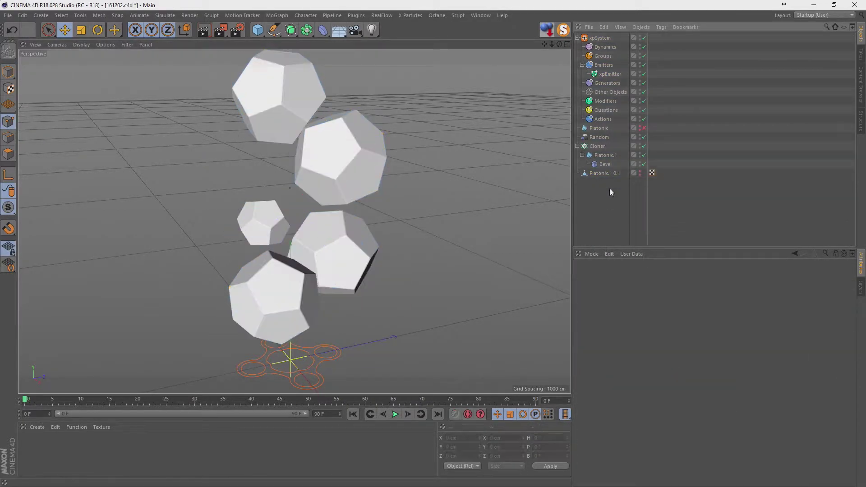
left_click(607, 82)
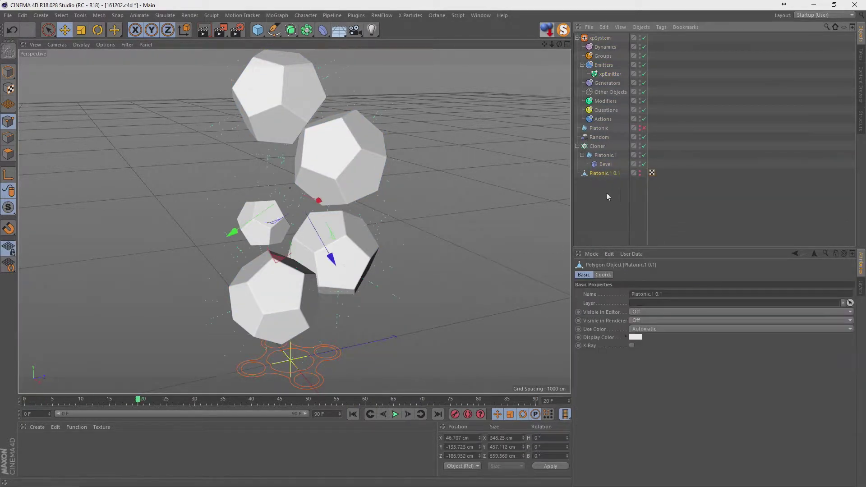
left_click(735, 311)
left_click(637, 356)
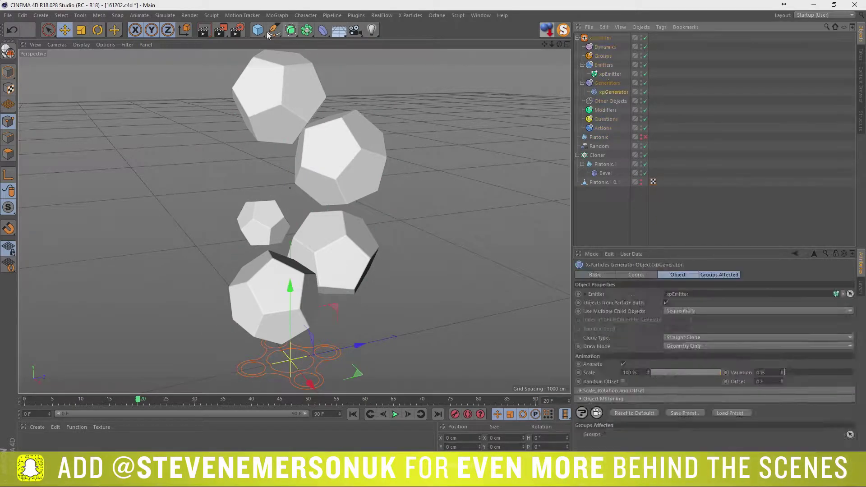
left_click_drag(605, 101, 609, 101)
Add an xpAttractor and put an xpCollider tag on the Cloner
right_click(612, 95)
mouse_move(641, 106)
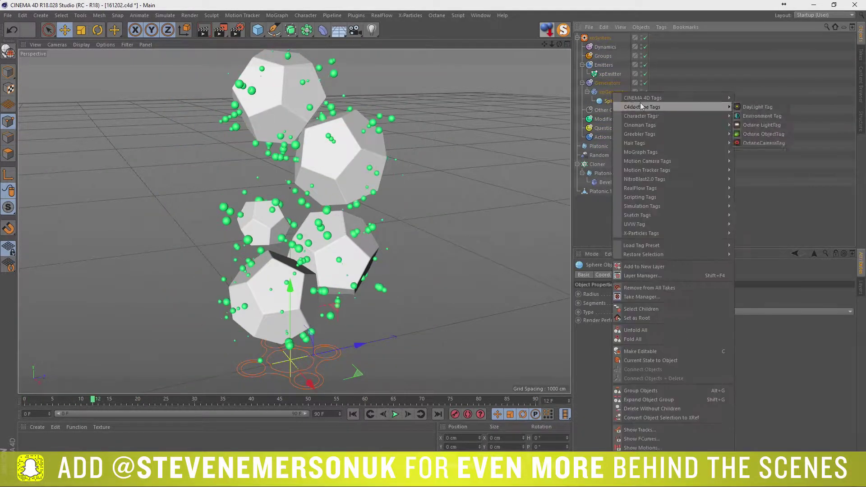
left_click(752, 206)
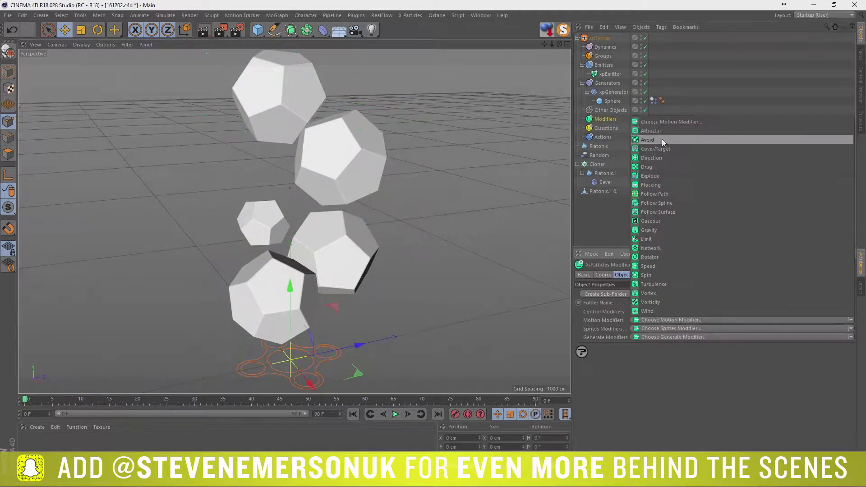
left_click(662, 138)
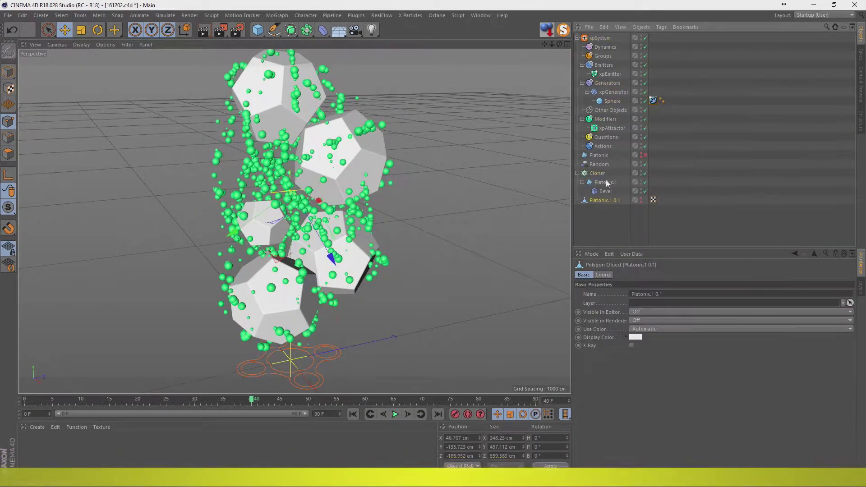
mouse_move(652, 101)
left_mouse_down("ctrl")
mouse_move(653, 181)
mouse_move(653, 173)
left_mouse_up("ctrl")
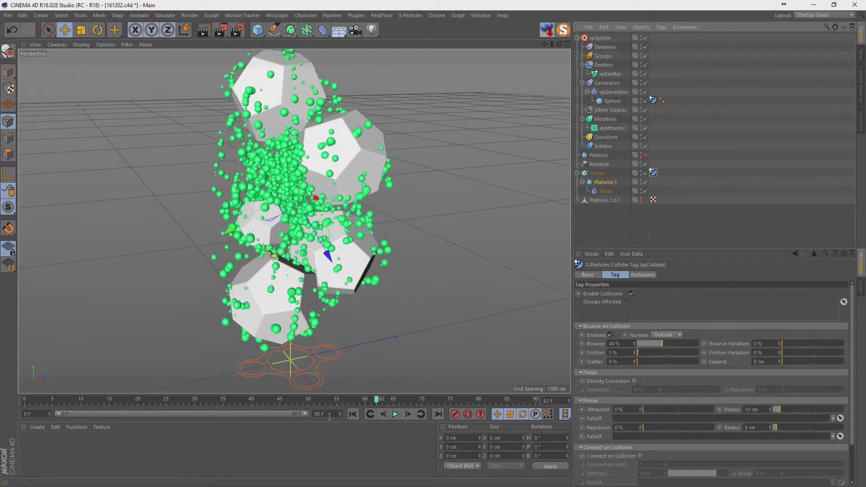
left_click(610, 73)
Add xpCache, xpTurbulence and xpPPCollisions, and play the simulation
left_click(410, 15)
left_click(500, 186)
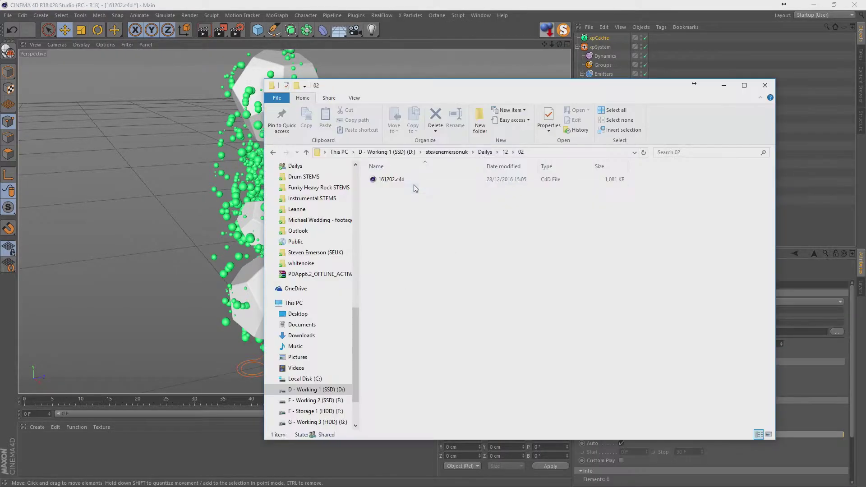
left_click(395, 414)
left_click(409, 15)
left_click(496, 190)
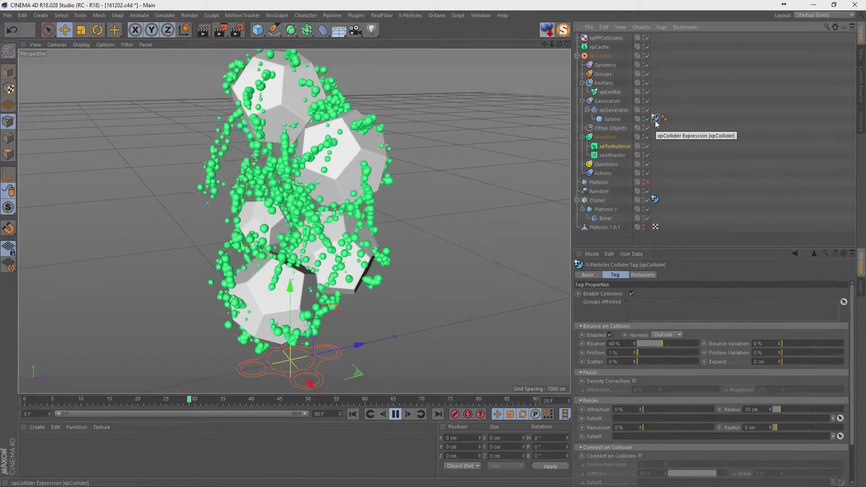
Stop playback and delete the xpPPCollisions modifier
left_click(395, 414)
left_click(612, 118)
right_click(612, 118)
key("Escape")
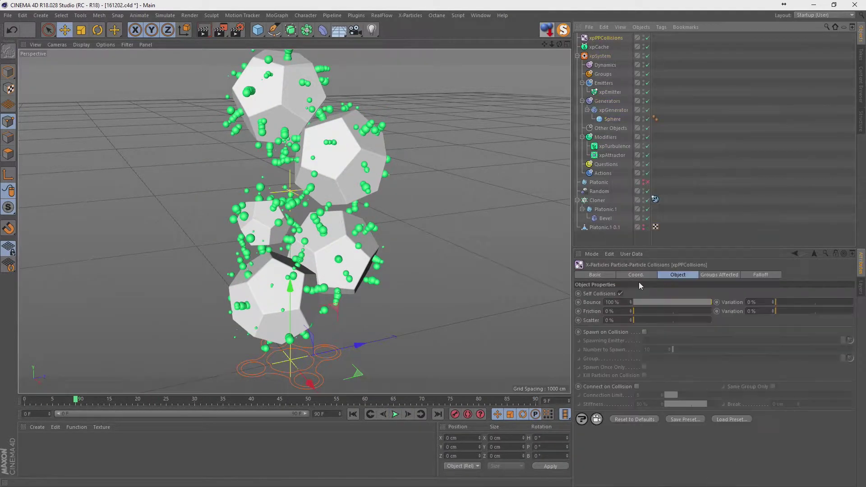
key("Delete")
Give both the Sphere and the Cloner a Dynamics Body simulation tag
left_click(655, 192)
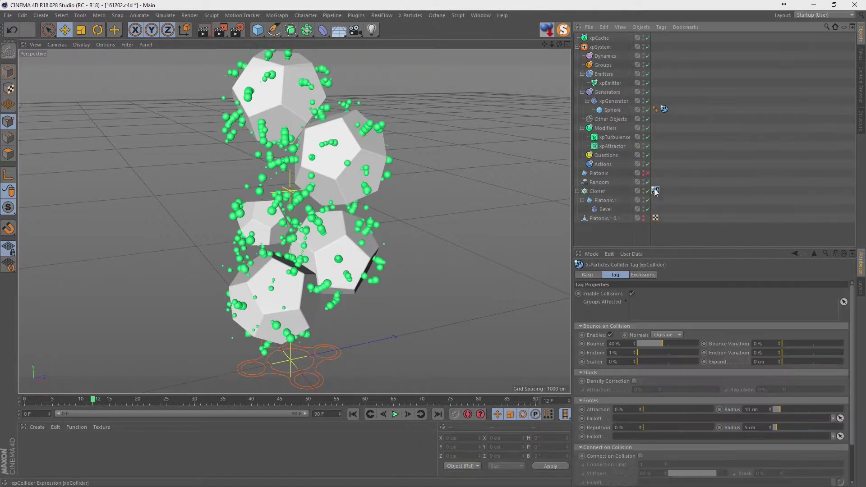
right_click(612, 109)
left_click(764, 216)
left_click(398, 414)
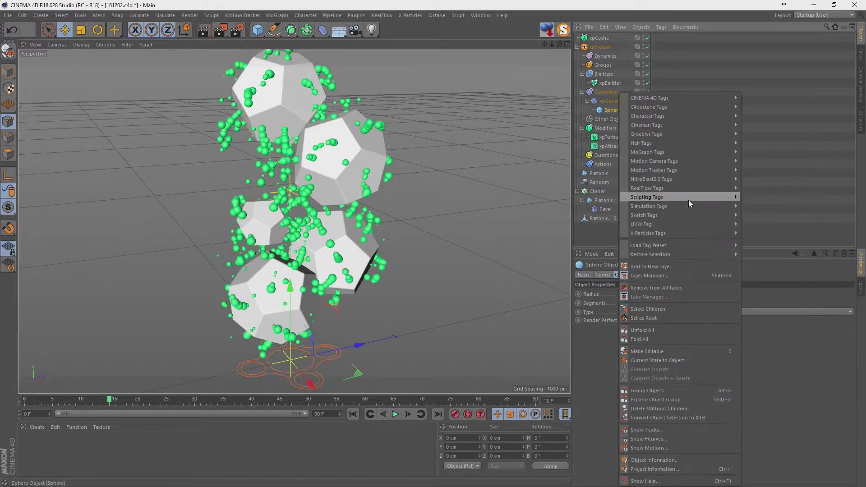
right_click(663, 204)
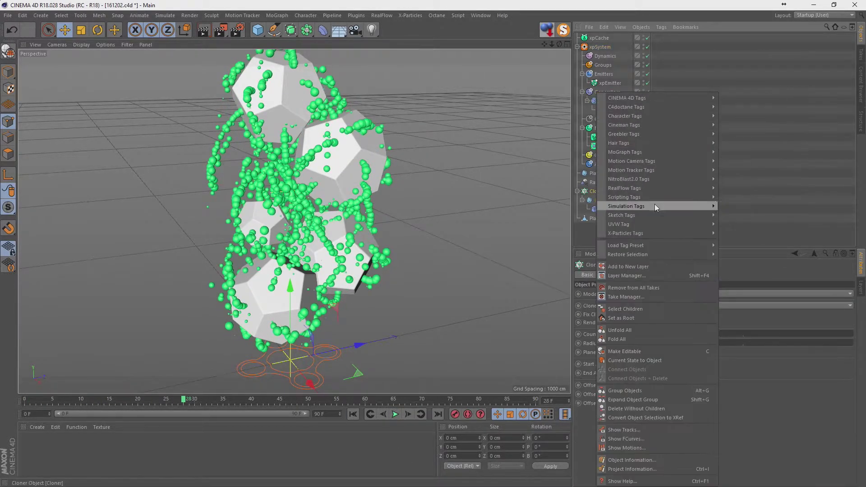
left_click(767, 216)
Set the dynamics collision Individual Elements to All and replay the simulation
left_click(393, 414)
scroll(532, 79, "up", 5)
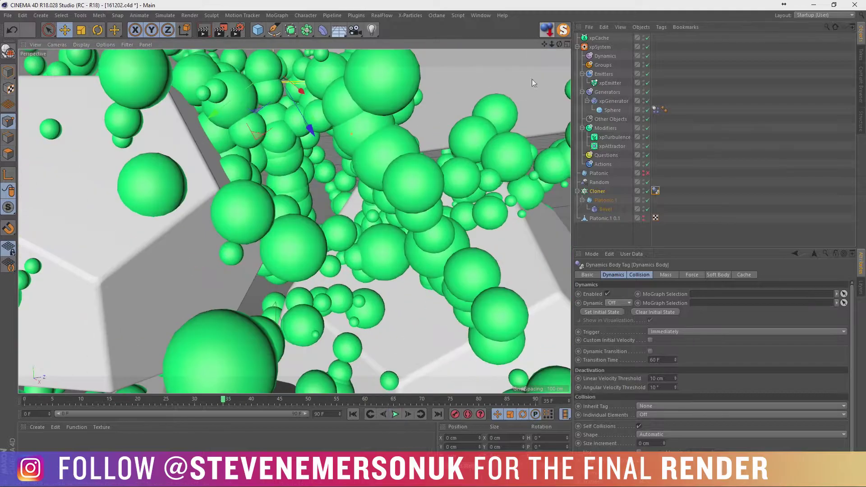
left_click(655, 110)
left_click(639, 274)
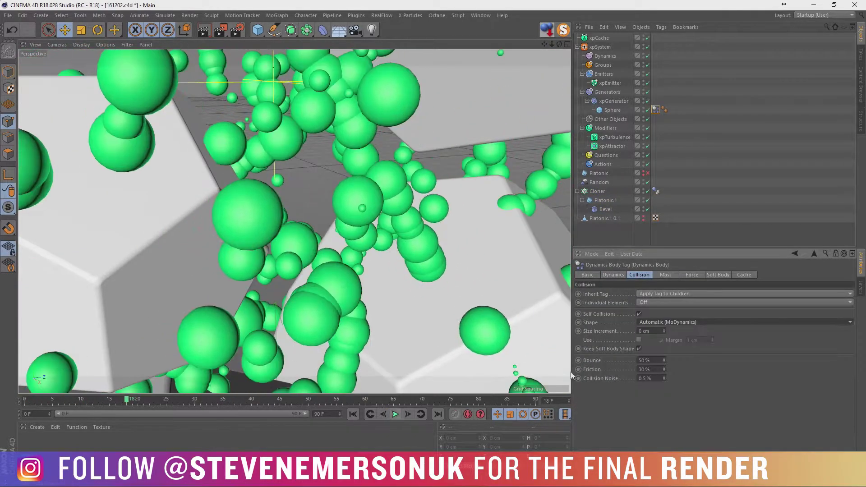
left_click(667, 340)
left_click(393, 415)
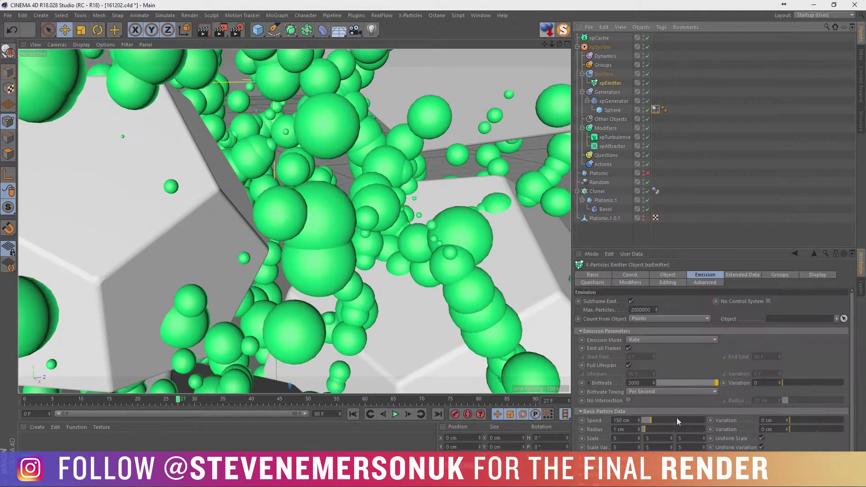
Review the emitter settings and the Sphere's dynamics tag, then rewind
left_click(610, 83)
left_click(671, 251)
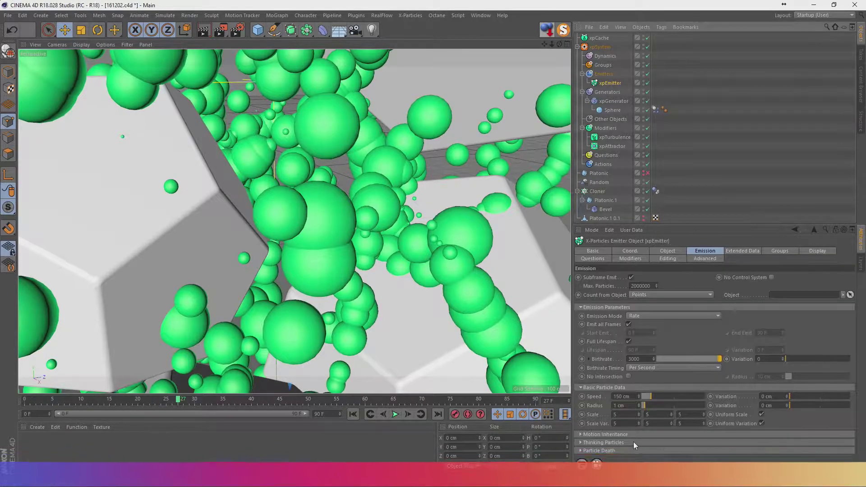
left_click(656, 110)
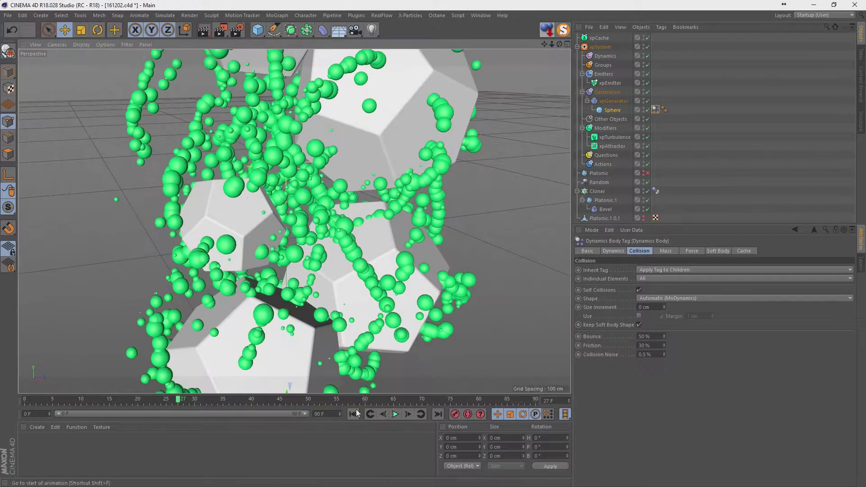
left_click(356, 413)
Set the xpAttractor Force to 300 and Range to 100 cm, then replay
left_click(394, 415)
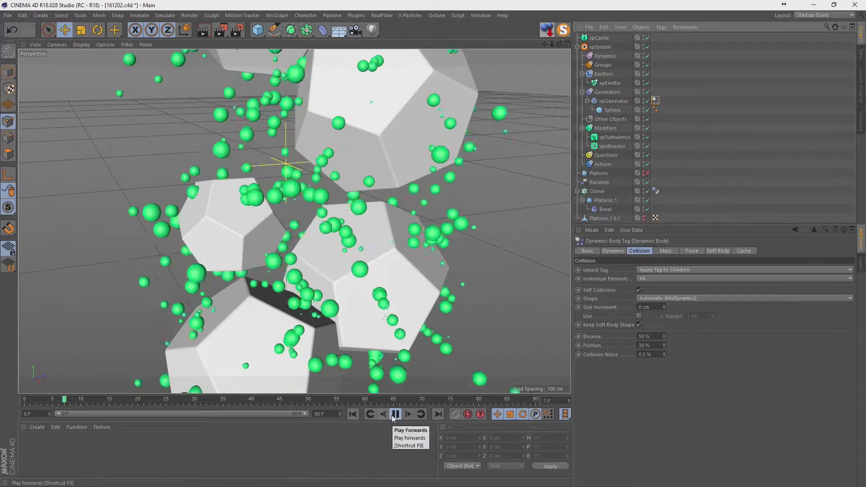
left_click(612, 145)
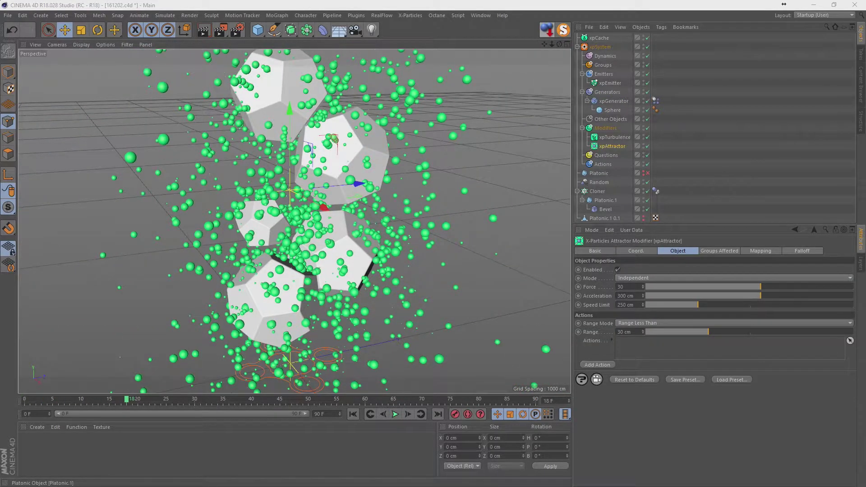
left_click(628, 287)
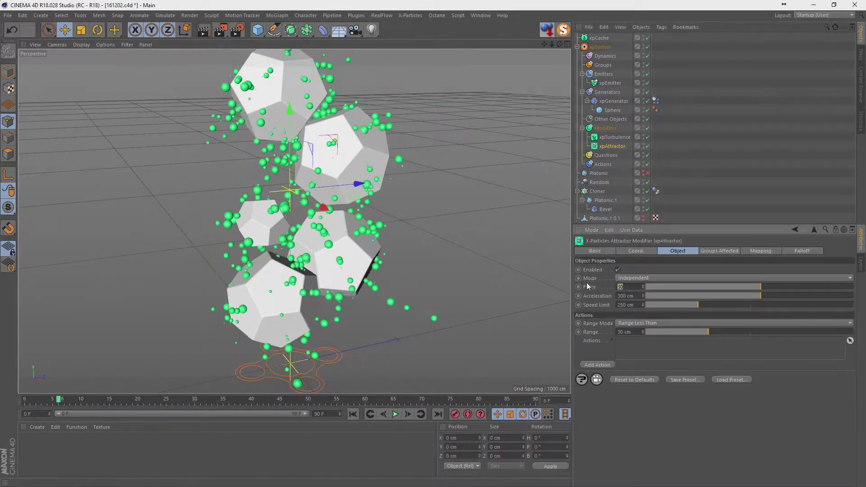
left_click(629, 332)
type("100")
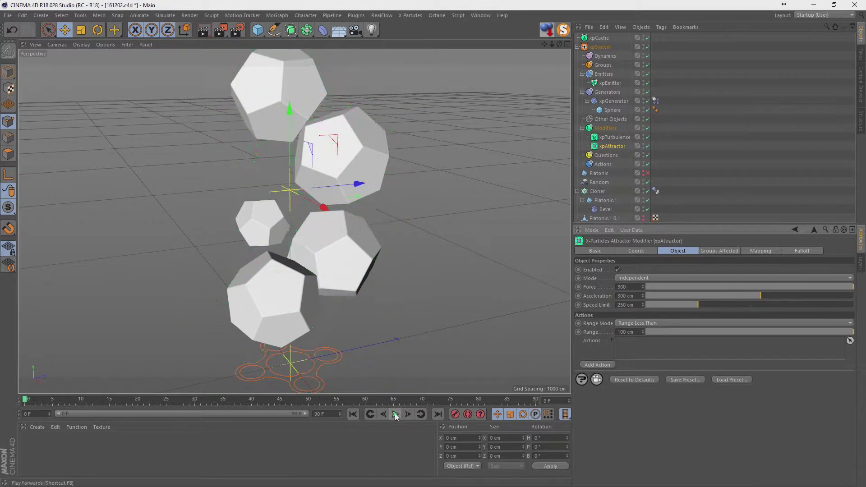
left_click(395, 414)
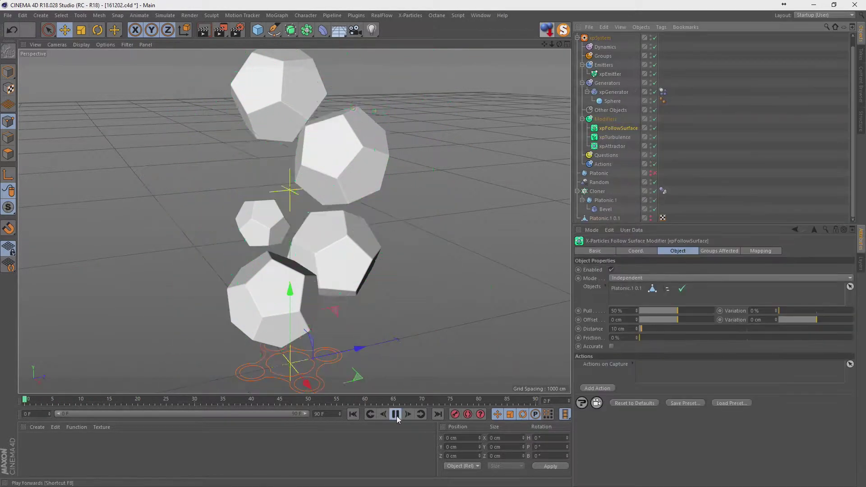
Add xpFollowSurface on Platonic.1 at 100% pull with attractor strength 1800, then replay
left_click(395, 414)
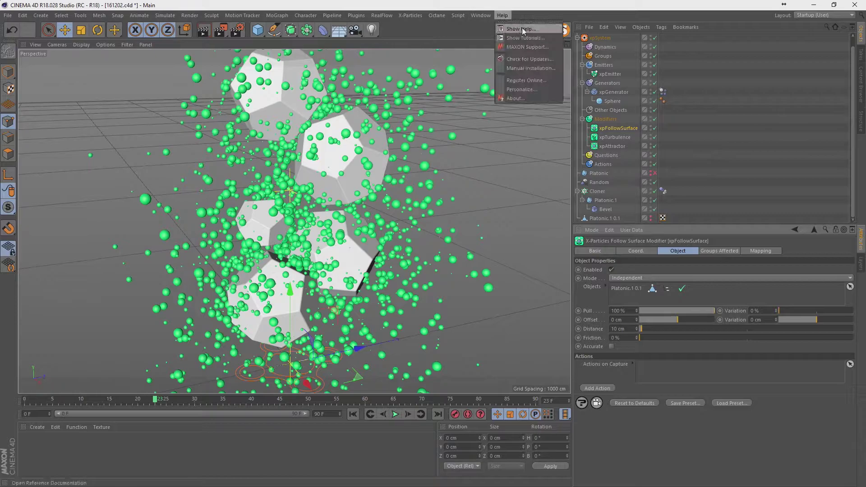
left_click(522, 28)
left_click(395, 414)
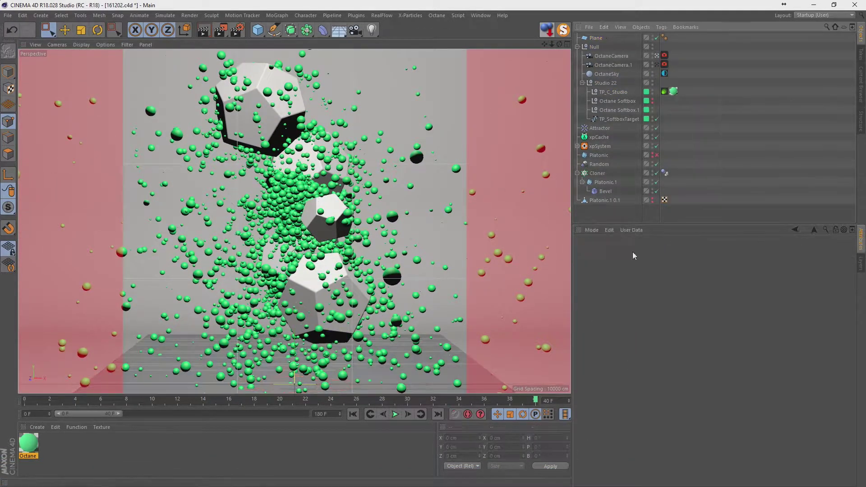
Give the floor Plane a Collider Body simulation tag and play the simulation against it
left_click(595, 37)
right_click(596, 37)
left_click(744, 167)
left_click(395, 414)
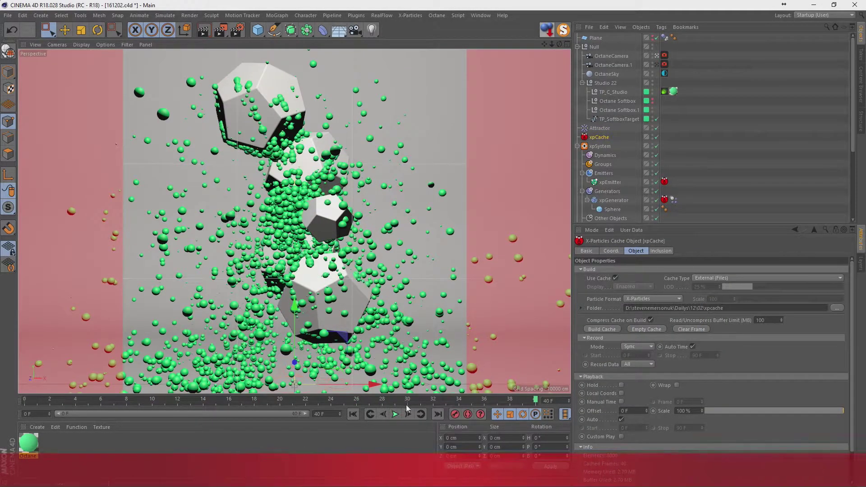
Select the Attractor and bring up the layouts to switch to OctaneRender
left_click(599, 128)
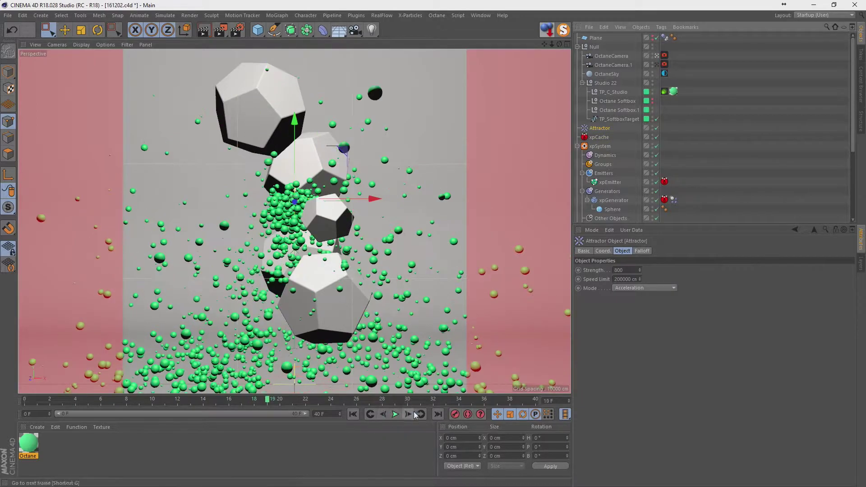
left_click(823, 15)
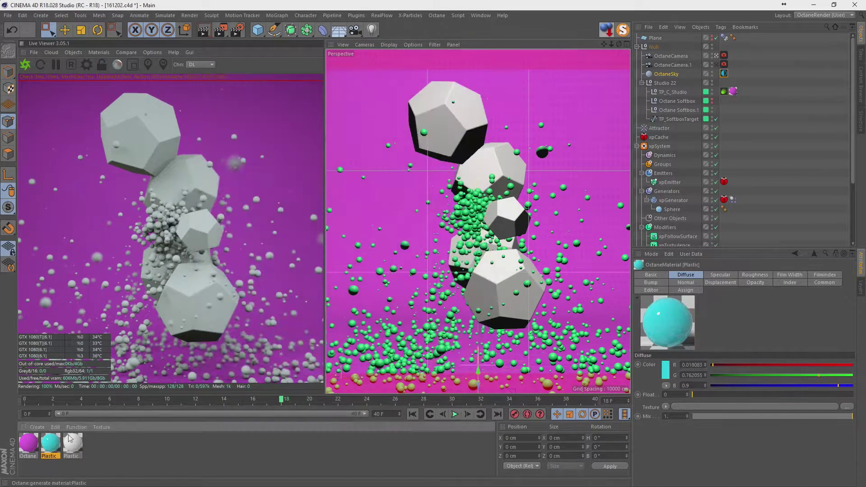
Apply a Gradient-driven Octane Mix Material to the Cloner for cyan-and-white stripes
left_click(312, 153)
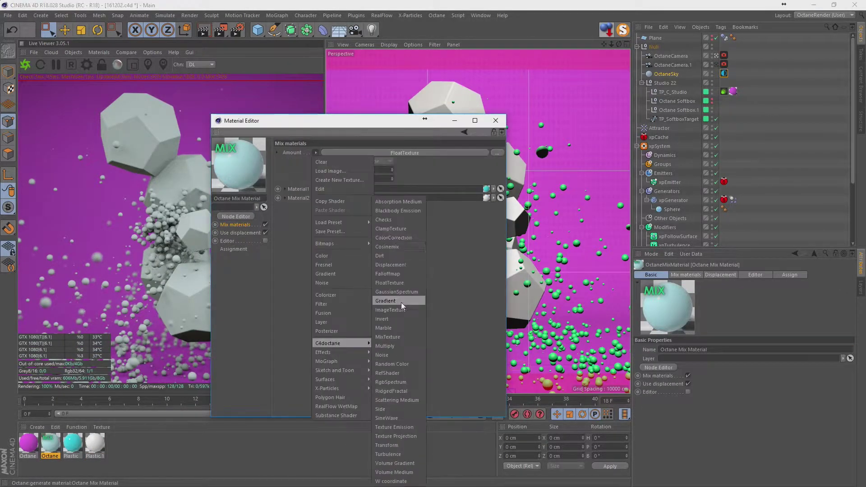
left_click(402, 302)
left_click_drag(399, 222, 413, 222)
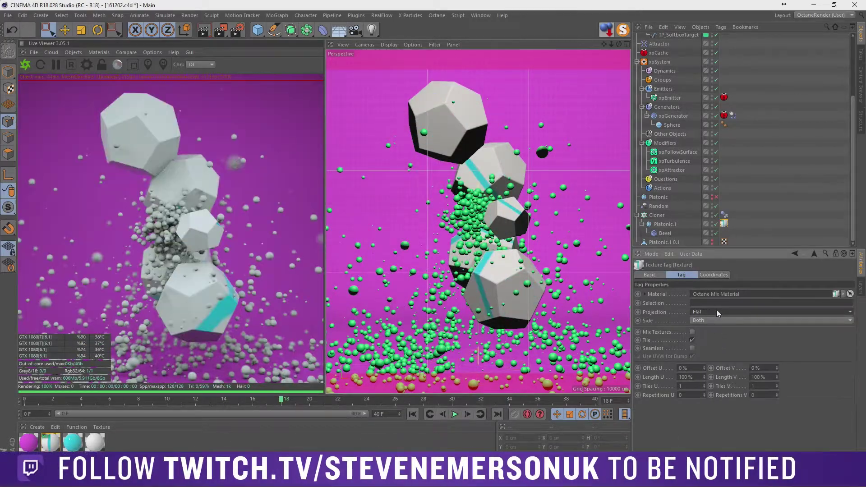
double_click(721, 294)
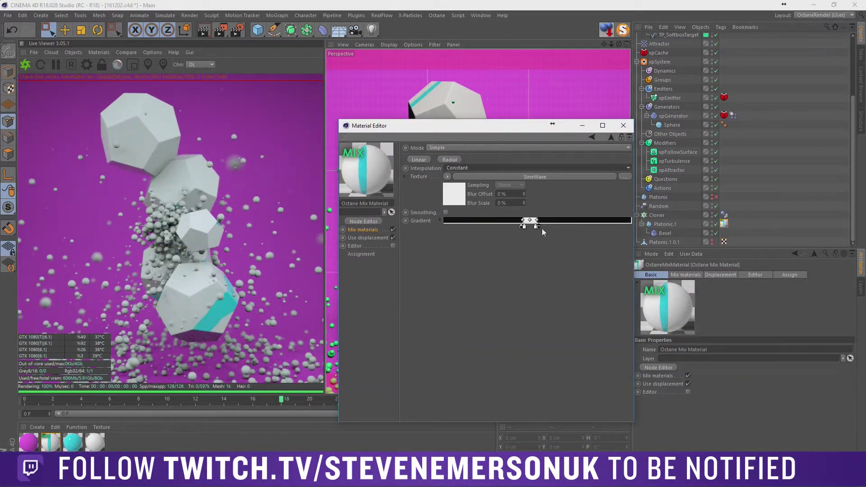
mouse_move(523, 226)
left_mouse_down()
mouse_move(509, 226)
mouse_move(539, 230)
left_mouse_up()
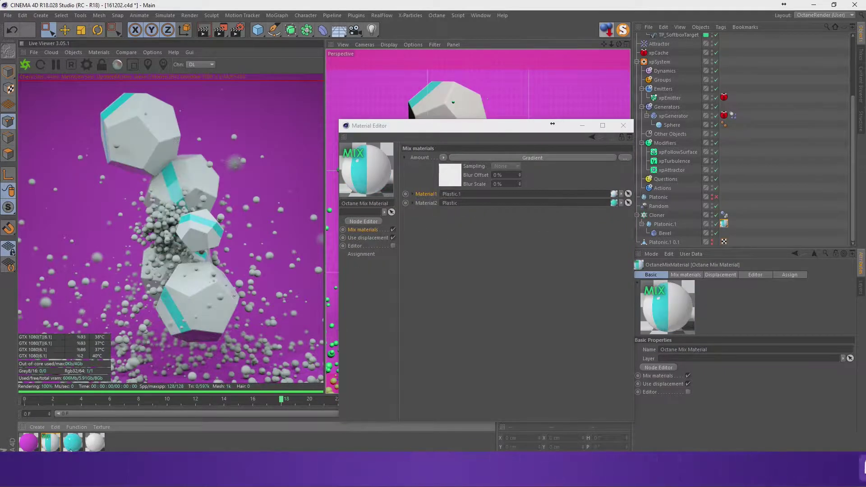
left_click_drag(445, 276, 331, 225)
Apply Frosted Glass from the Content Browser to the Sphere particles and save the scene
key("shift+F8")
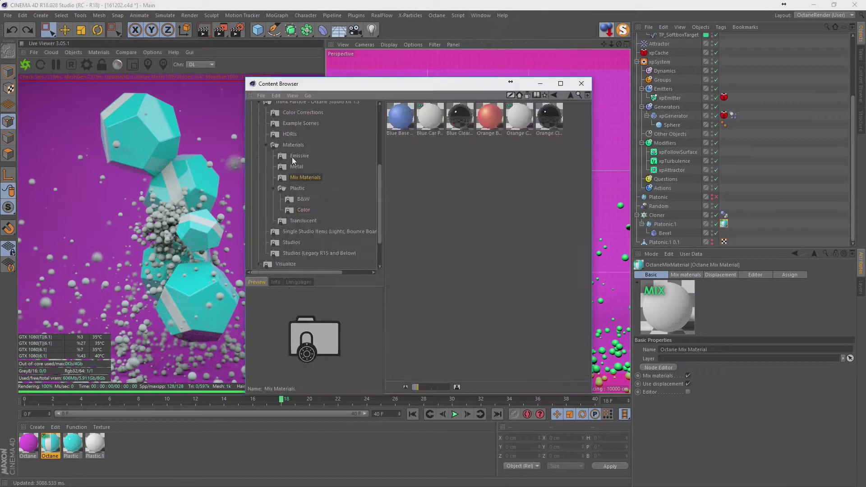
left_click_drag(550, 120, 539, 124)
key("ctrl+s")
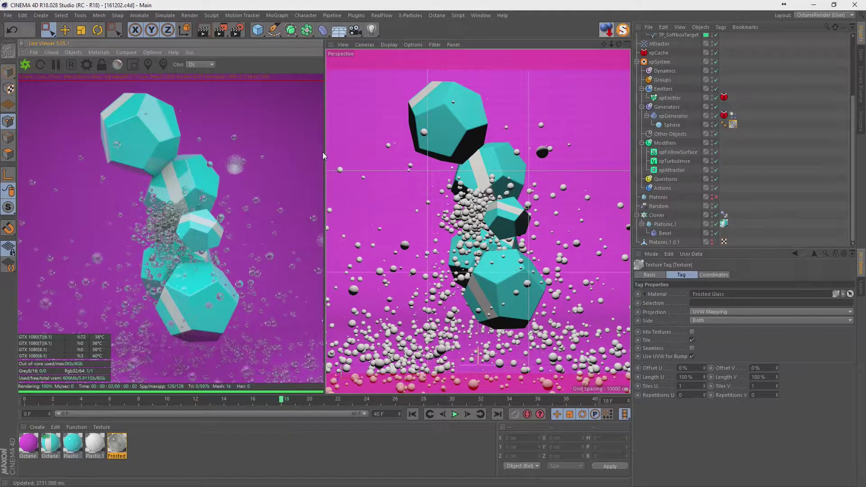
Set Octane max samples to 2048 and choose the render output save location
left_click(86, 64)
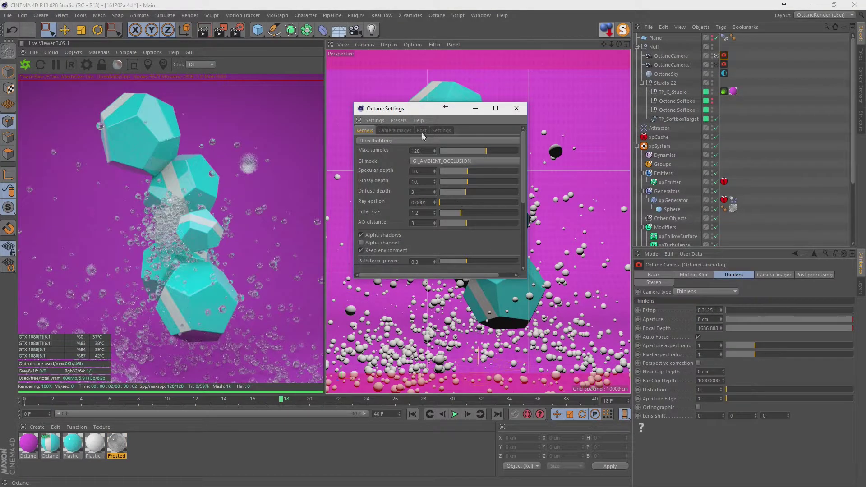
left_click(573, 282)
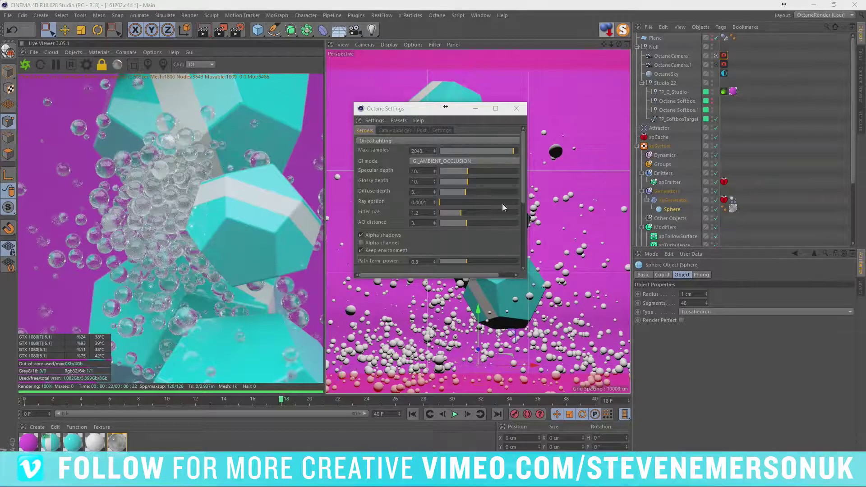
left_click(417, 151)
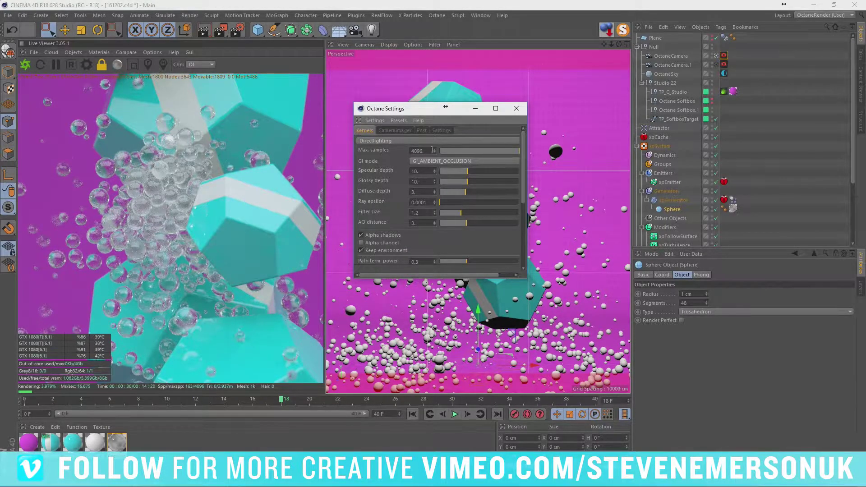
key("ctrl+b")
left_click(700, 94)
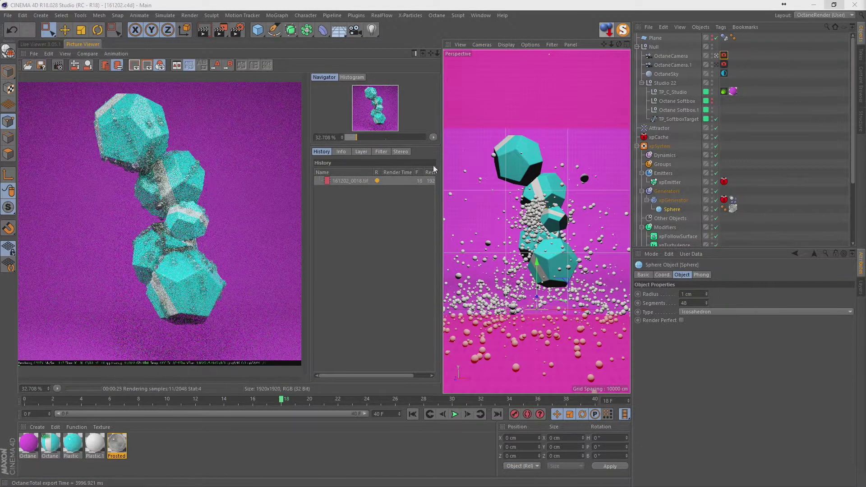
Return to the Live Viewer and step the timeline one frame forward and back
left_click(42, 45)
left_click(734, 199)
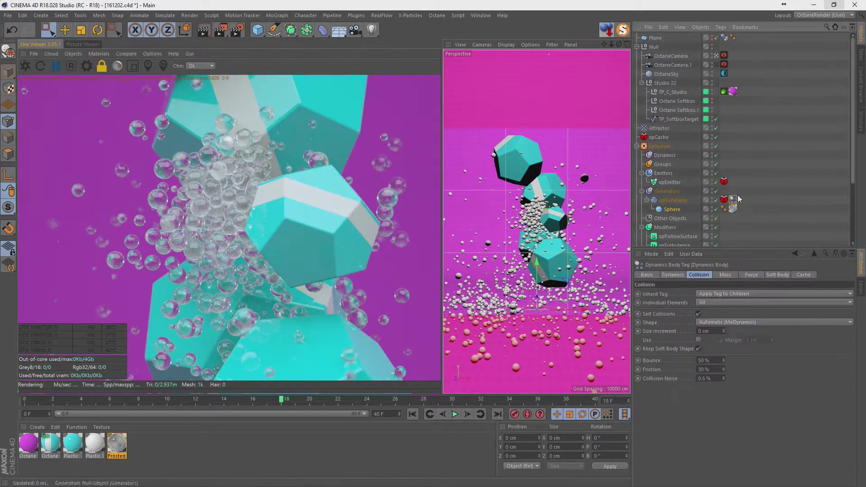
left_click(472, 416)
left_click(443, 414)
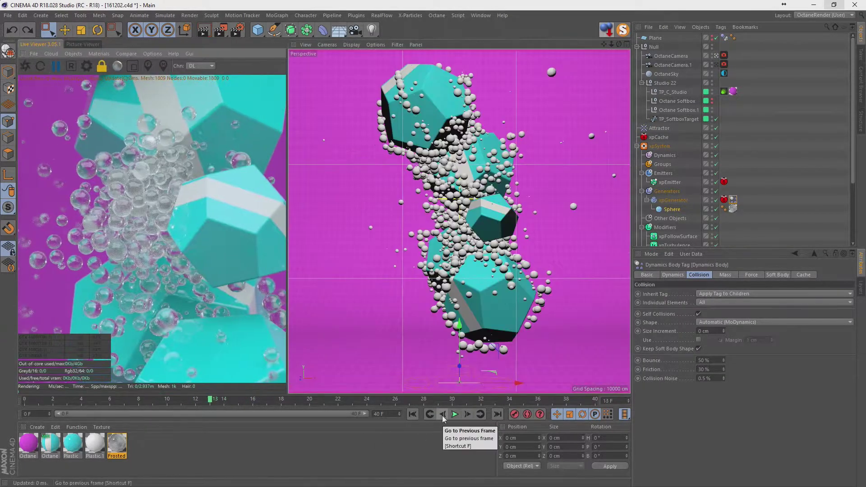
Bake the dynamics cache, play to frame 14 and render it to the Picture Viewer
left_click(657, 129)
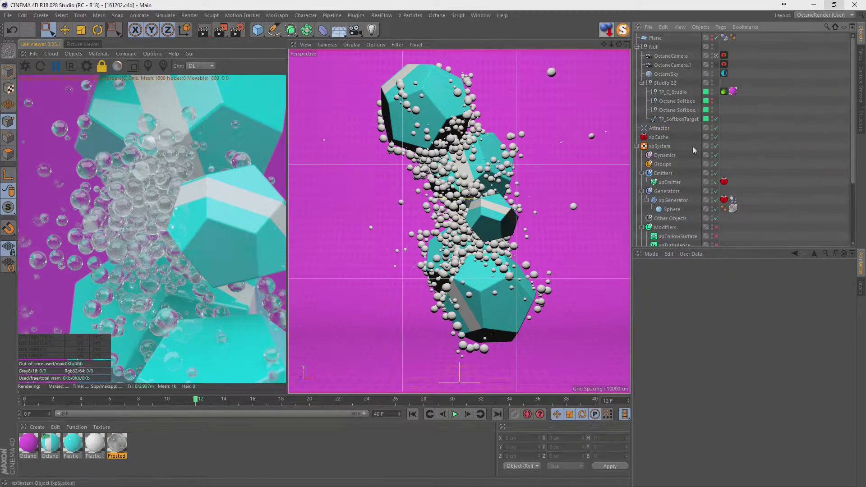
key("ctrl+d")
left_click(653, 320)
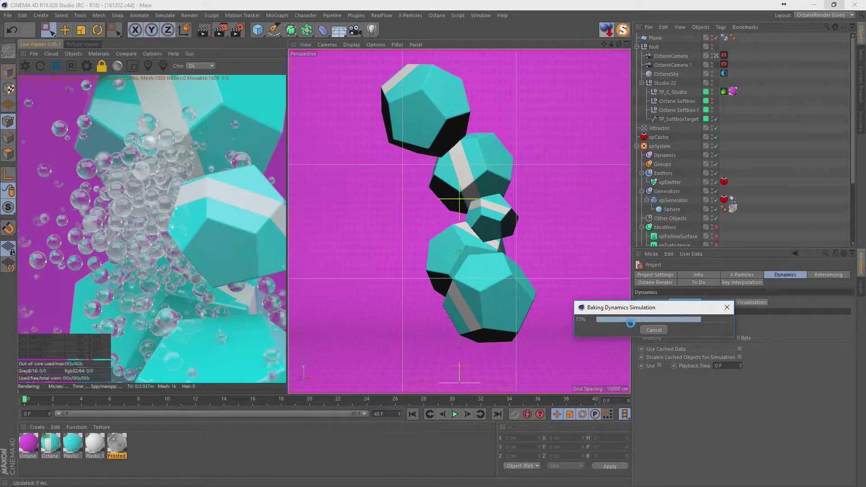
left_click(454, 414)
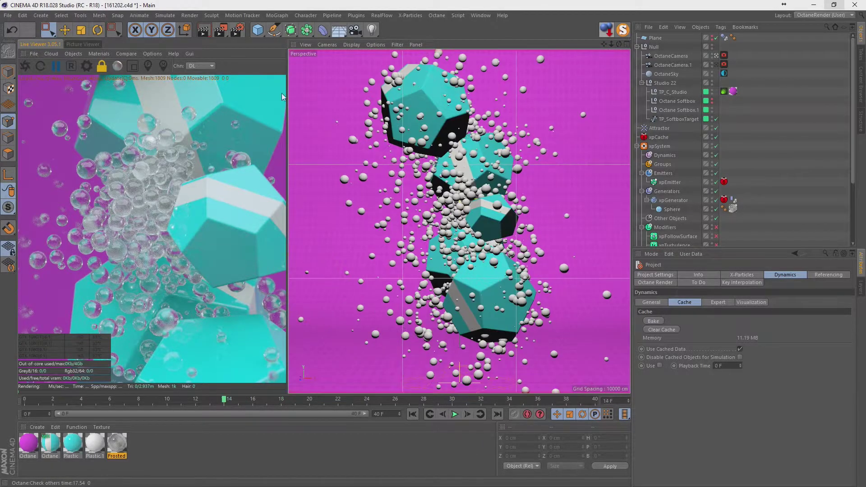
left_click_drag(287, 216, 403, 216)
left_click(221, 33)
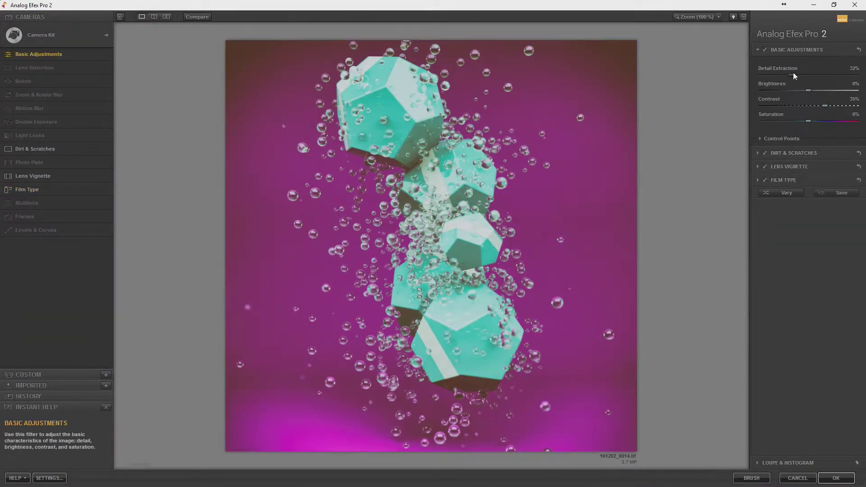
Enable Film Type and set the lens vignette to 69% size with a slightly darker amount
left_click(775, 180)
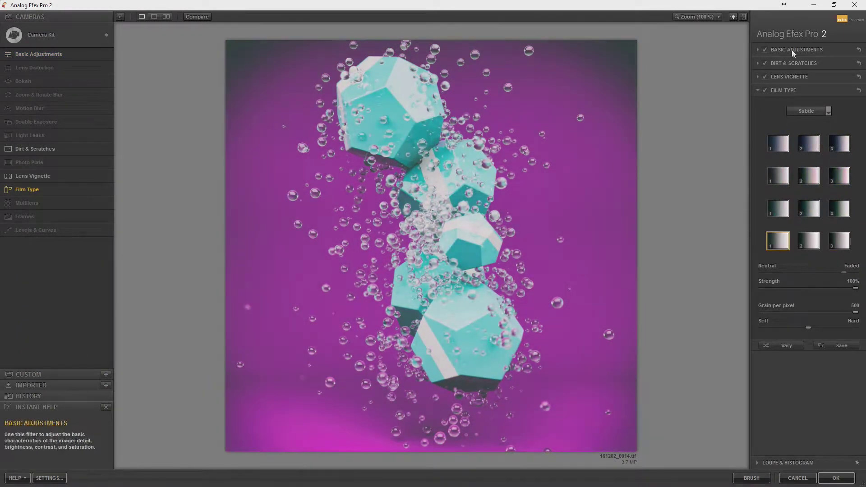
left_click(791, 49)
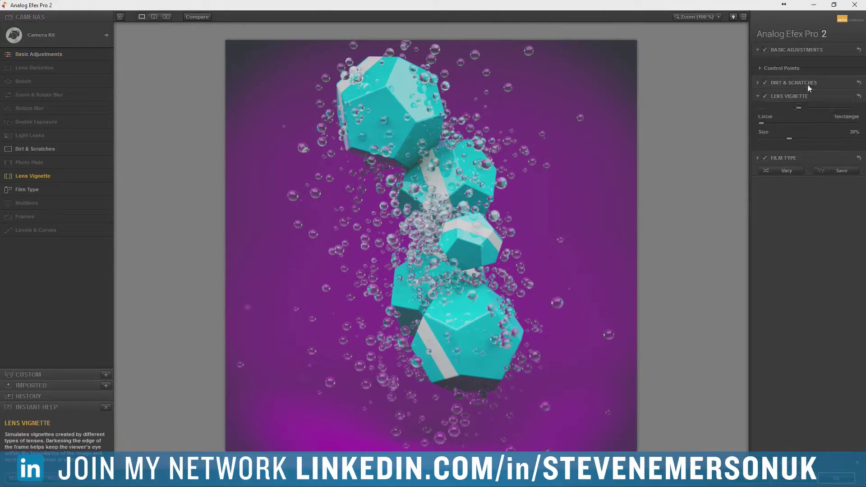
left_click_drag(790, 132, 826, 133)
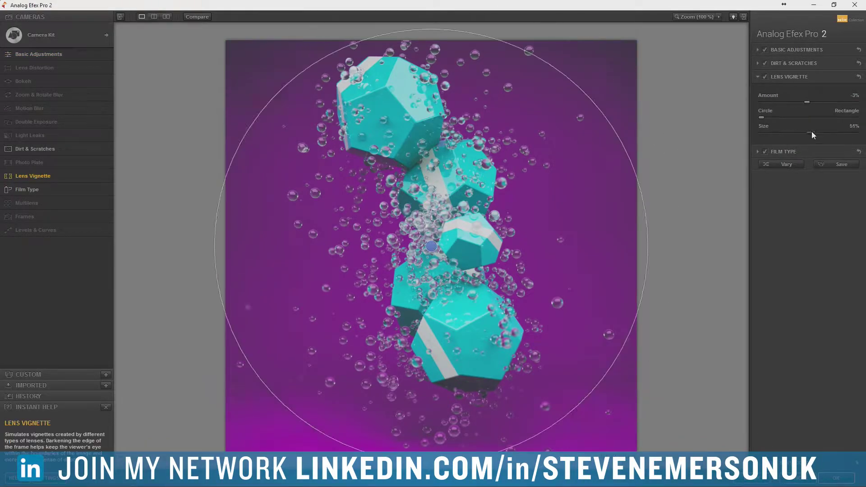
left_click_drag(807, 102, 805, 102)
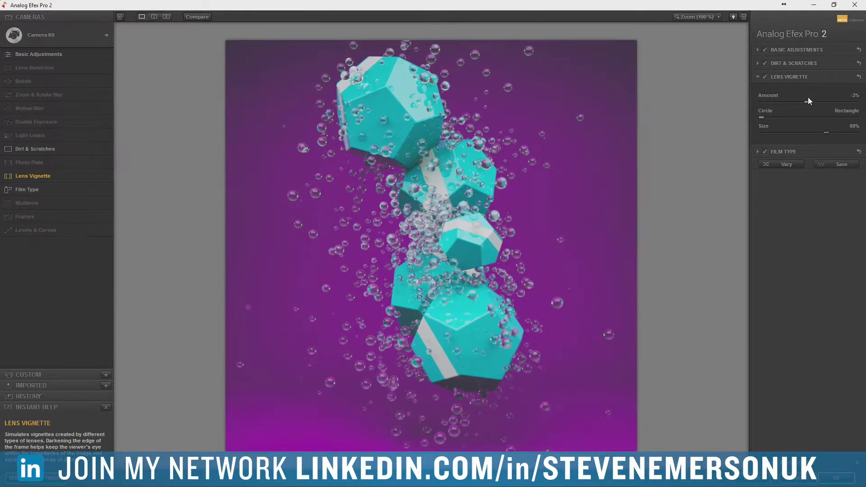
Add the bottom-left Light Leaks preset at 21% strength and apply the filter
left_click(100, 135)
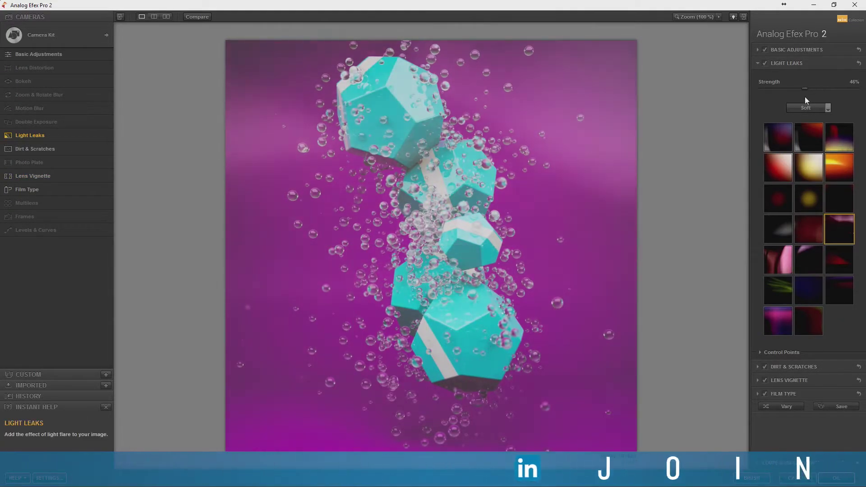
left_click(777, 321)
left_click_drag(808, 89, 780, 89)
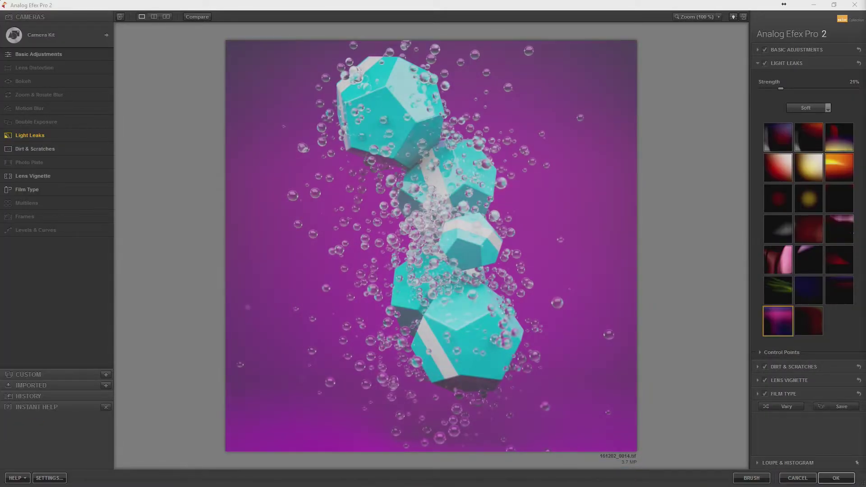
left_click(33, 176)
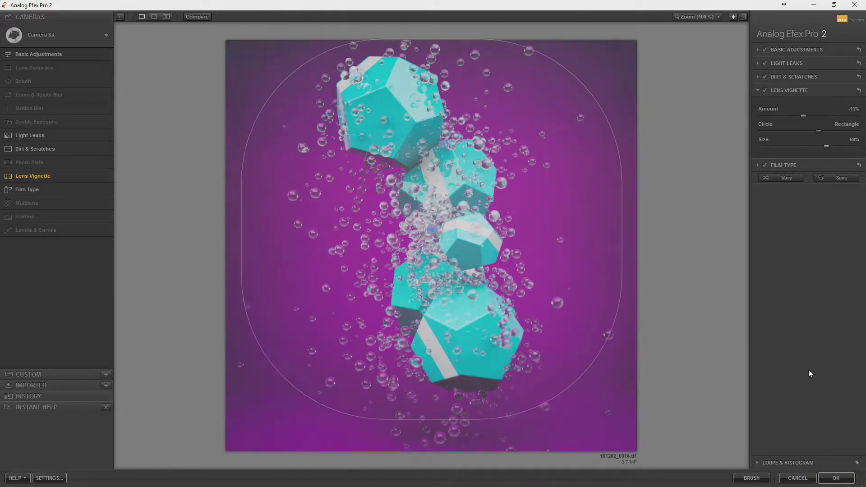
left_click(835, 478)
Add a Levels adjustment layer and then a Curves adjustment layer
left_click(82, 6)
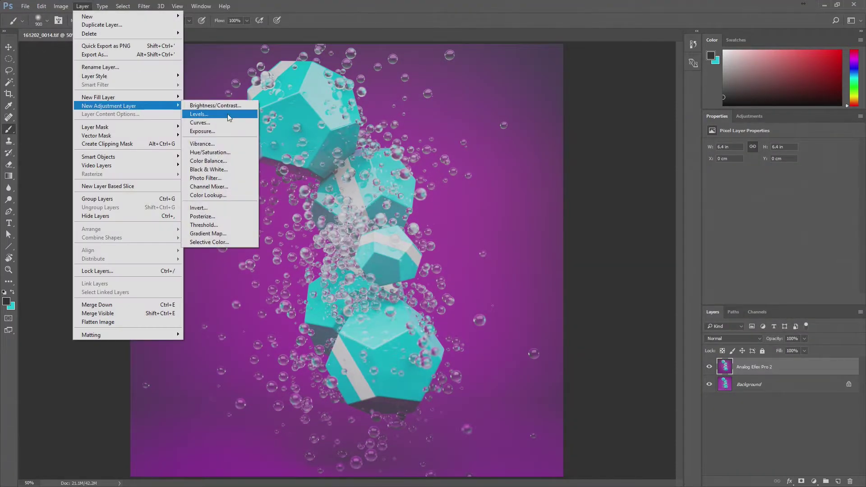
left_click(244, 116)
left_click(82, 5)
left_click(244, 124)
Raise the black point and bend the RGB curve upward to lift the shadows
left_click(817, 194)
left_click(788, 224)
mouse_move(732, 280)
left_mouse_down()
mouse_move(731, 271)
mouse_move(757, 257)
left_mouse_up()
left_click_drag(788, 224, 787, 227)
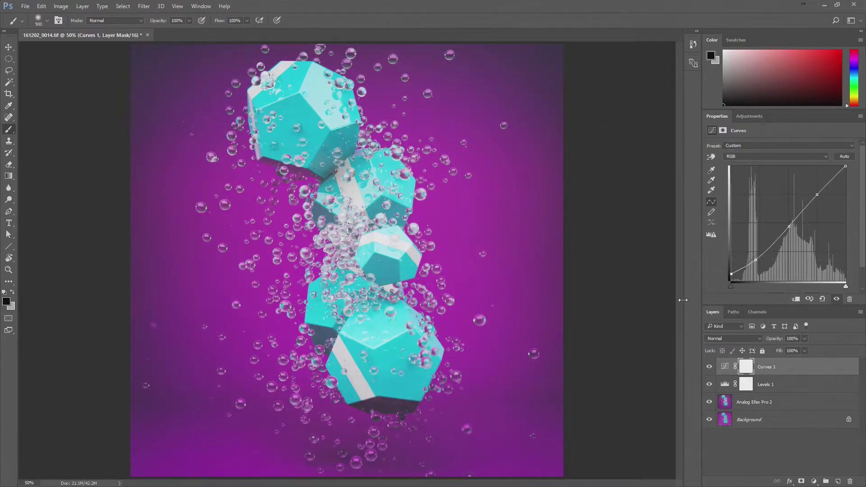
Export the image with Save for Web as PNG 161202_0014.png
key("ctrl+alt+shift+s")
key("Return")
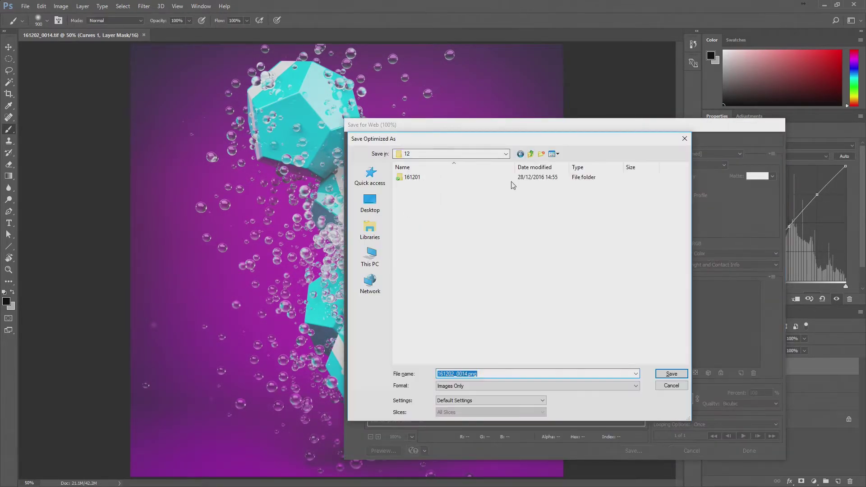
key("Return")
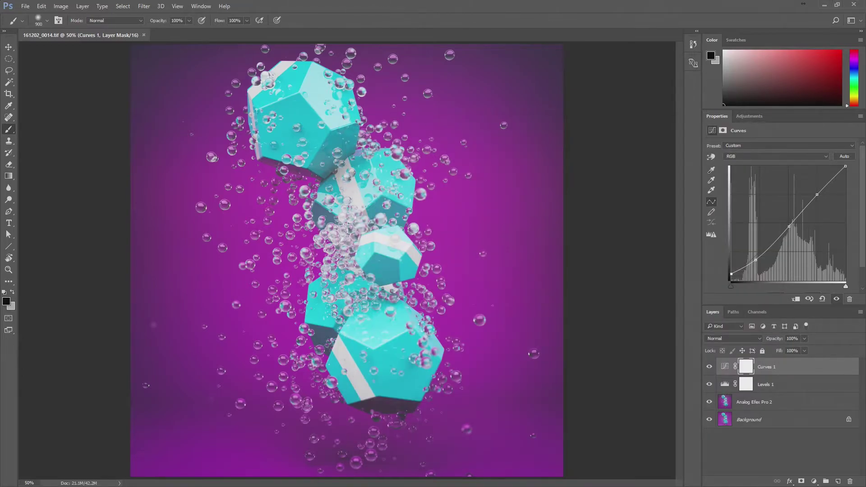